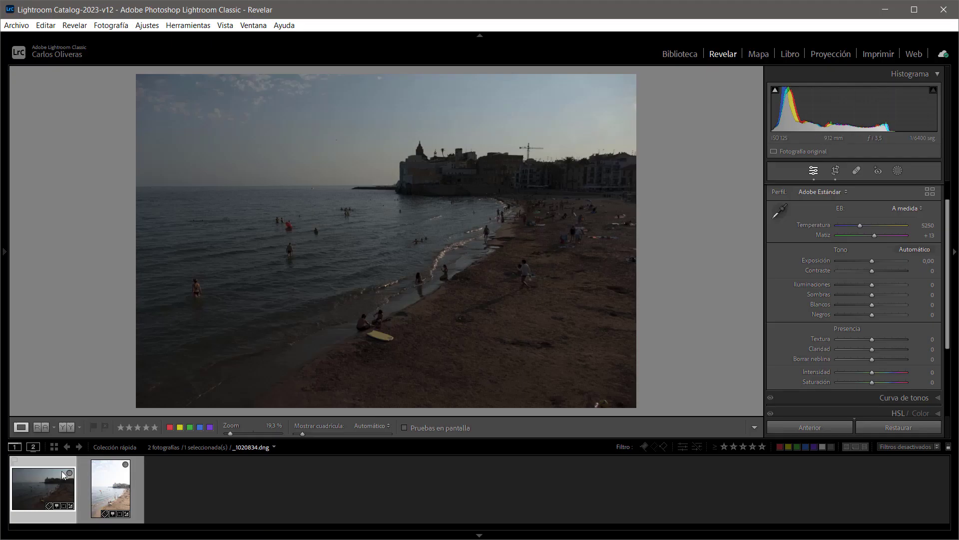
# Compare the dark horizontal and bright vertical beach photos, ending on _1020834.dng unedited.
pyautogui.click(107, 483)
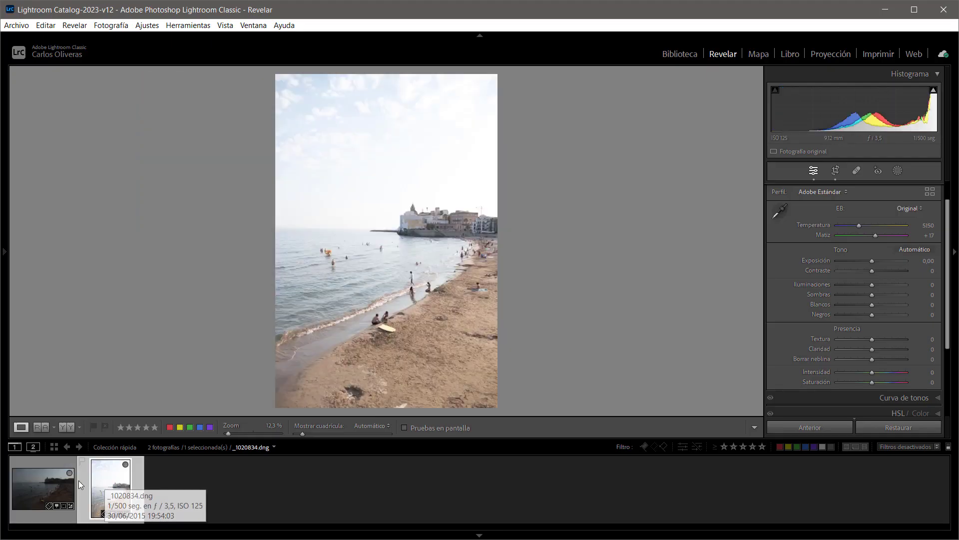
pyautogui.click(54, 483)
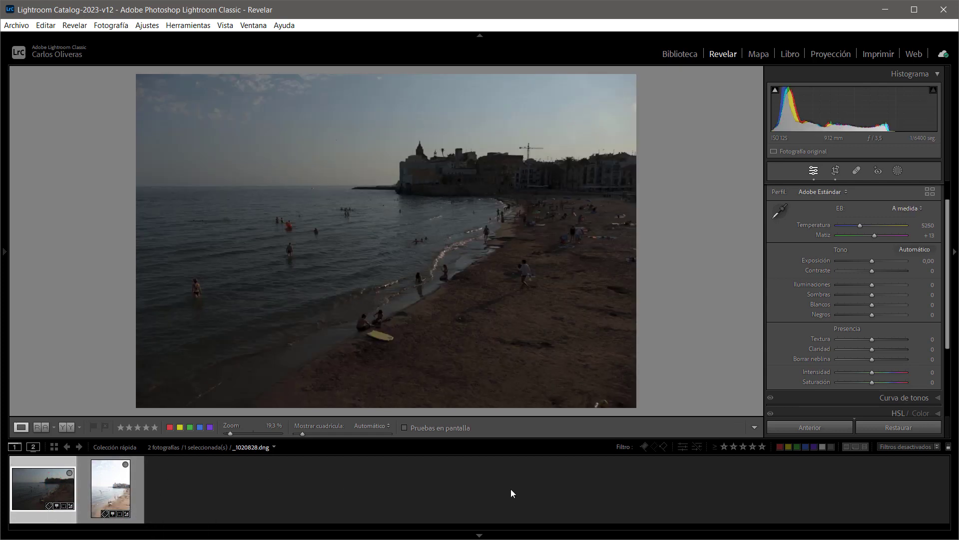
pyautogui.click(109, 490)
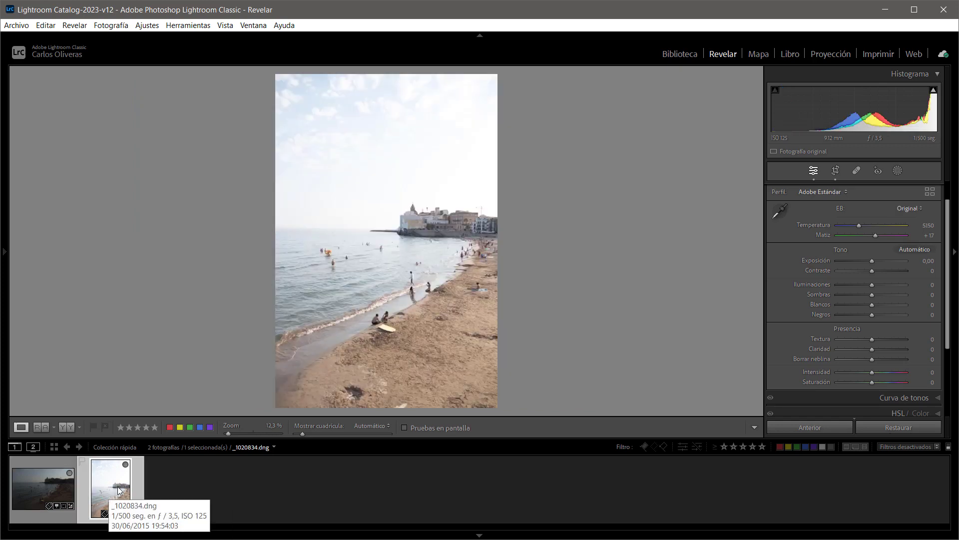
pyautogui.click(28, 494)
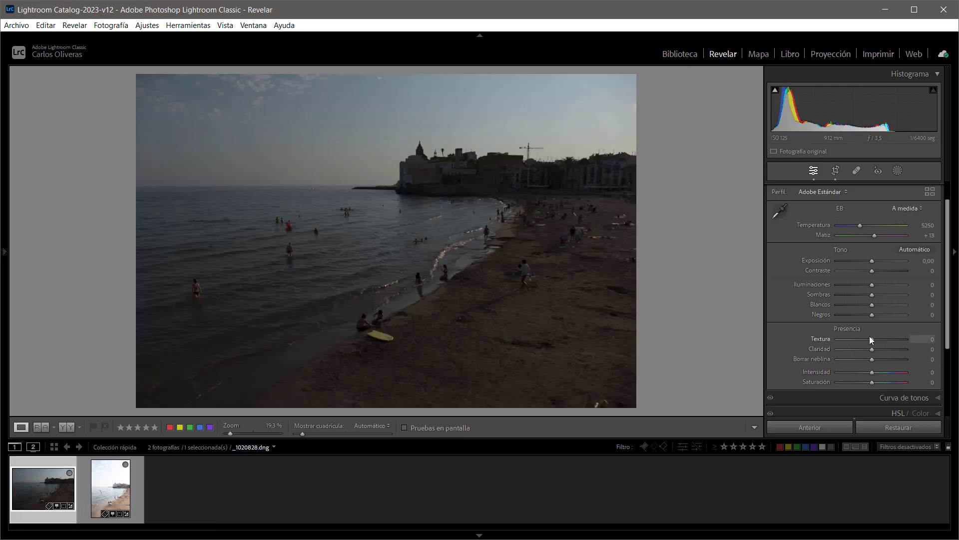
pyautogui.scroll(2, 870, 335)
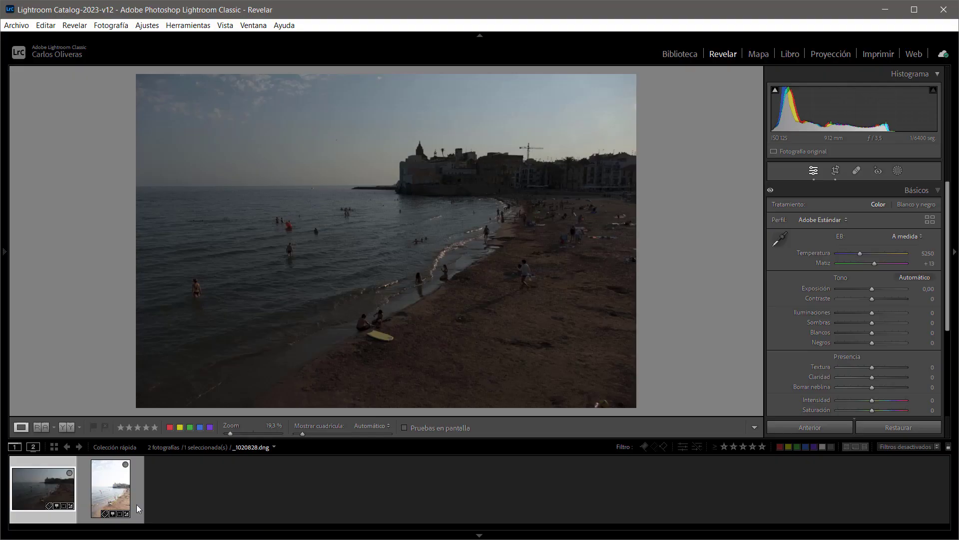
pyautogui.click(106, 487)
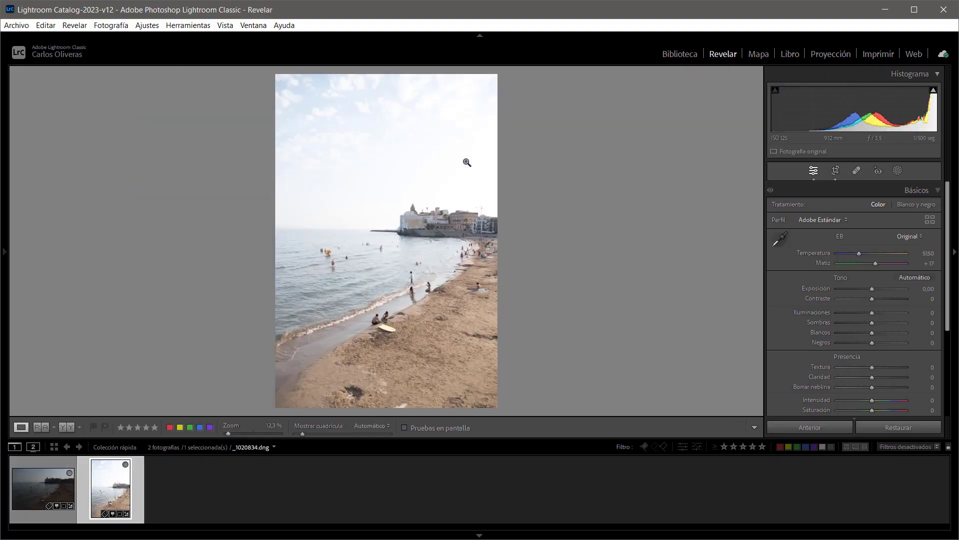
pyautogui.scroll(1, 819, 372)
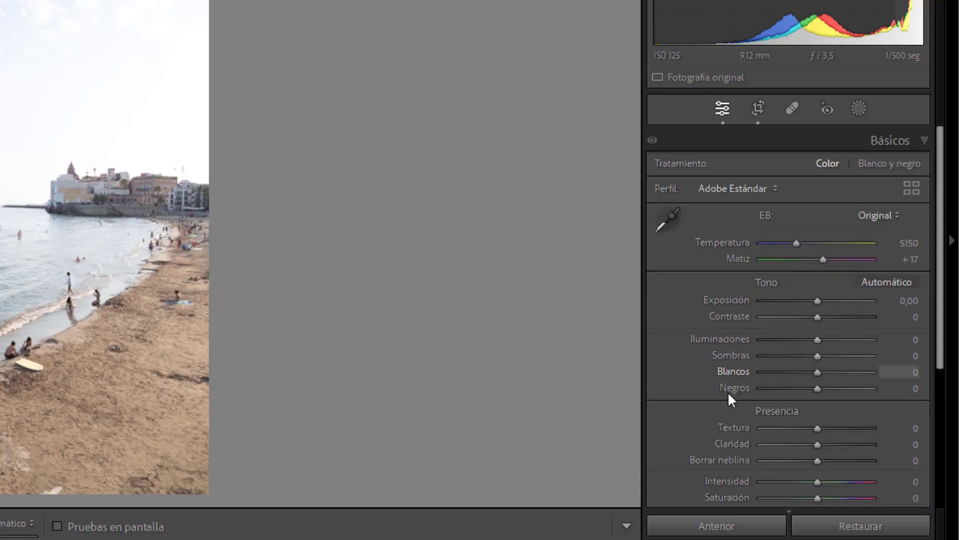
# Set the dark horizontal beach photo's exposure to +2.00.
pyautogui.click(45, 487)
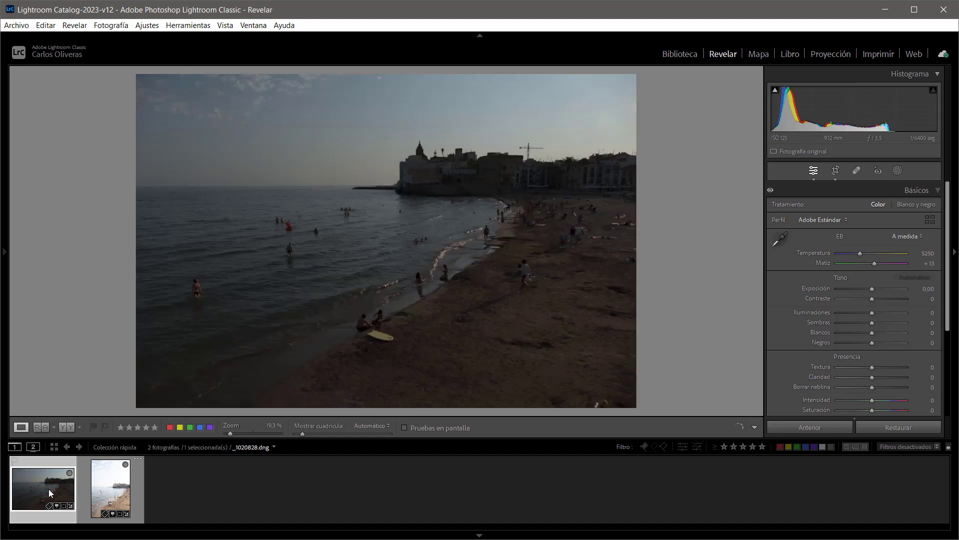
pyautogui.click(916, 317)
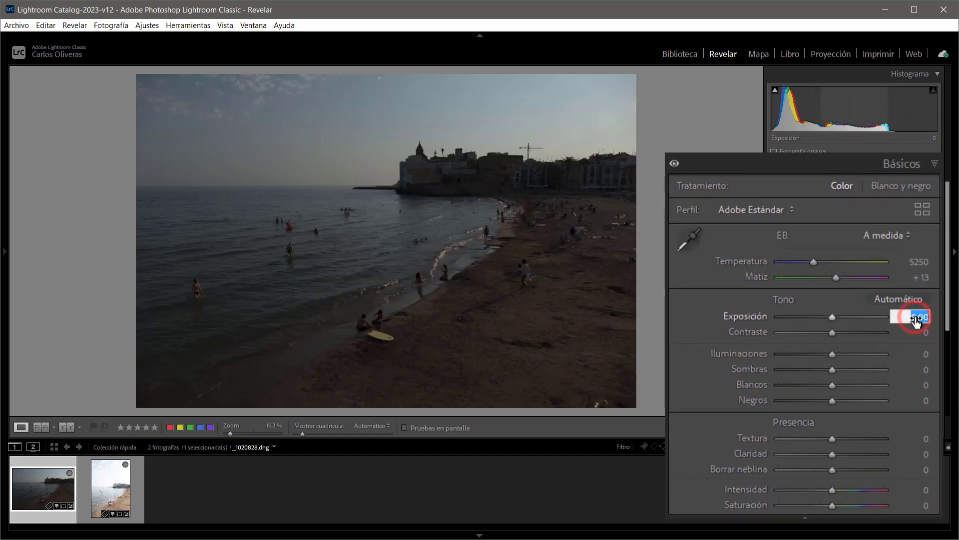
pyautogui.write('2')
pyautogui.press('Return')
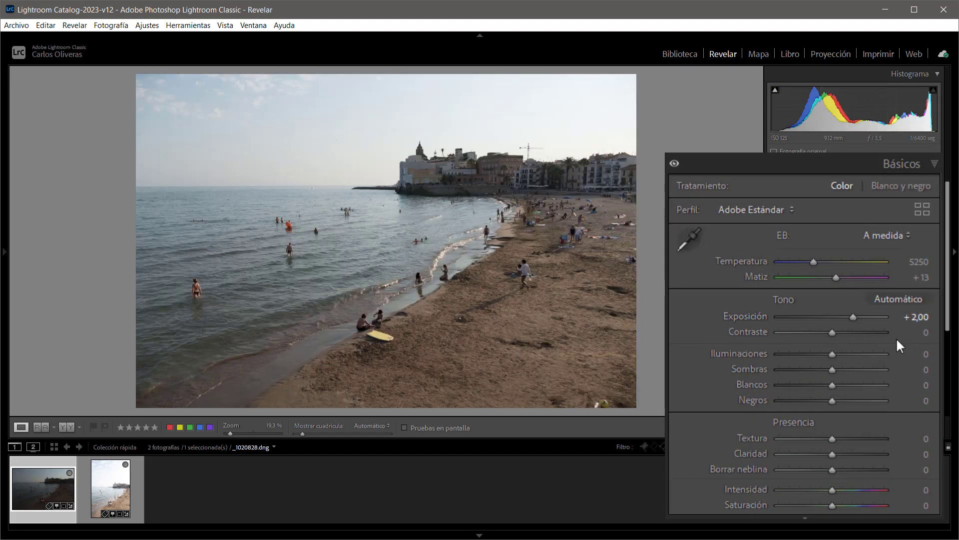
# Set the bright vertical photo's exposure to −1.00, then review both photos.
pyautogui.click(115, 487)
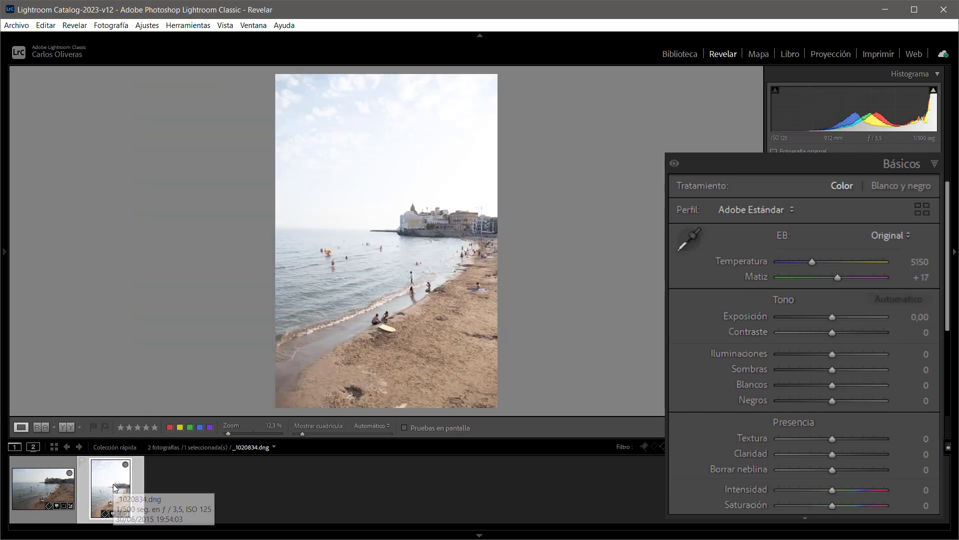
pyautogui.click(919, 318)
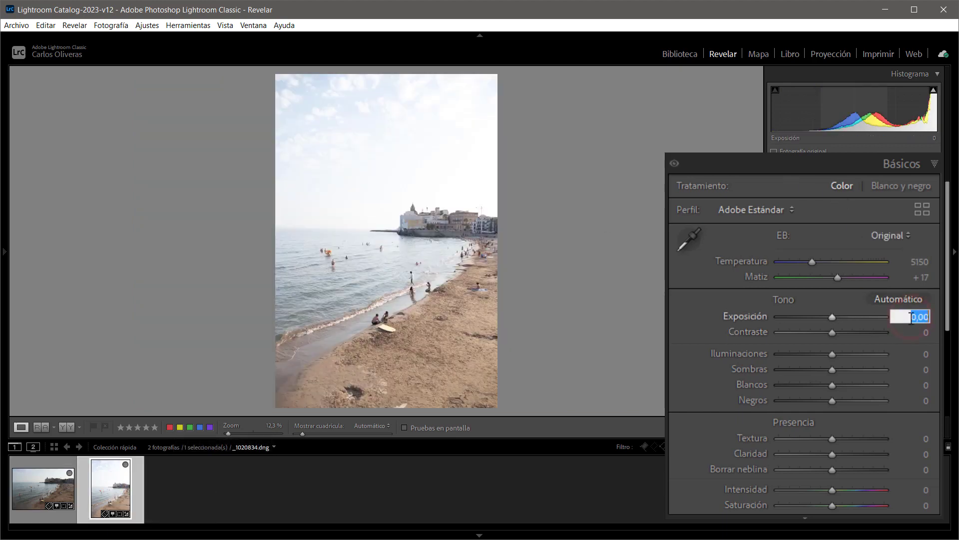
pyautogui.write('-1')
pyautogui.press('Return')
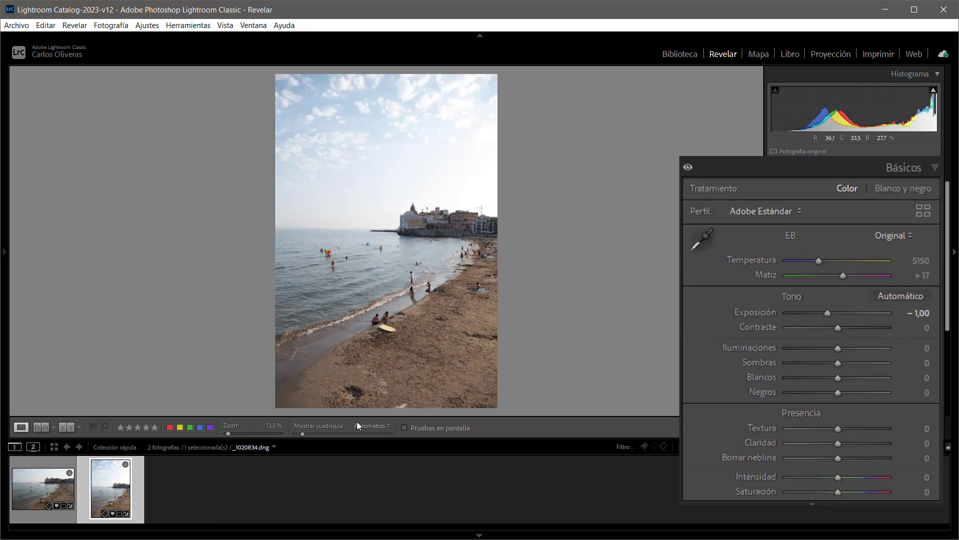
pyautogui.click(50, 491)
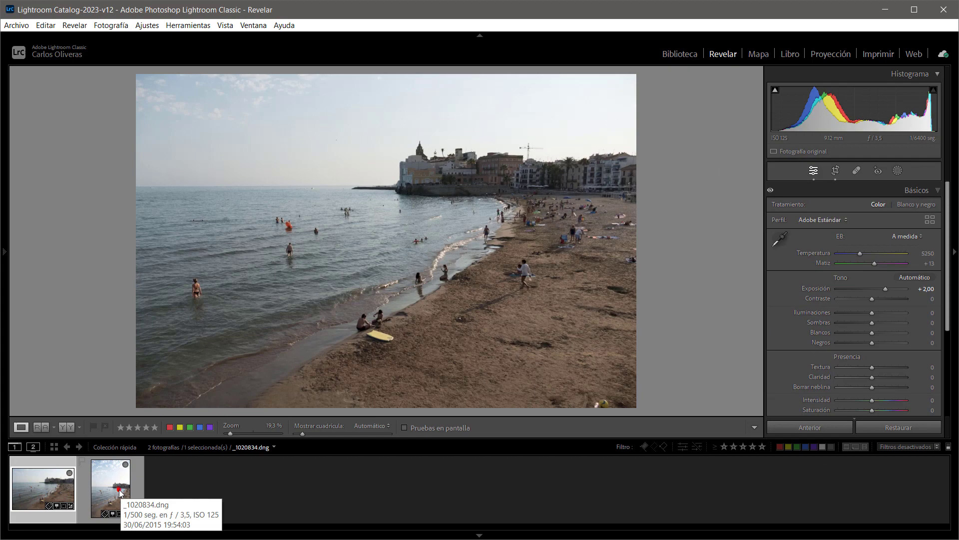
pyautogui.click(119, 493)
# Compare both photos, then raise Shadows on the landscape shot and reset it to zero.
pyautogui.click(31, 490)
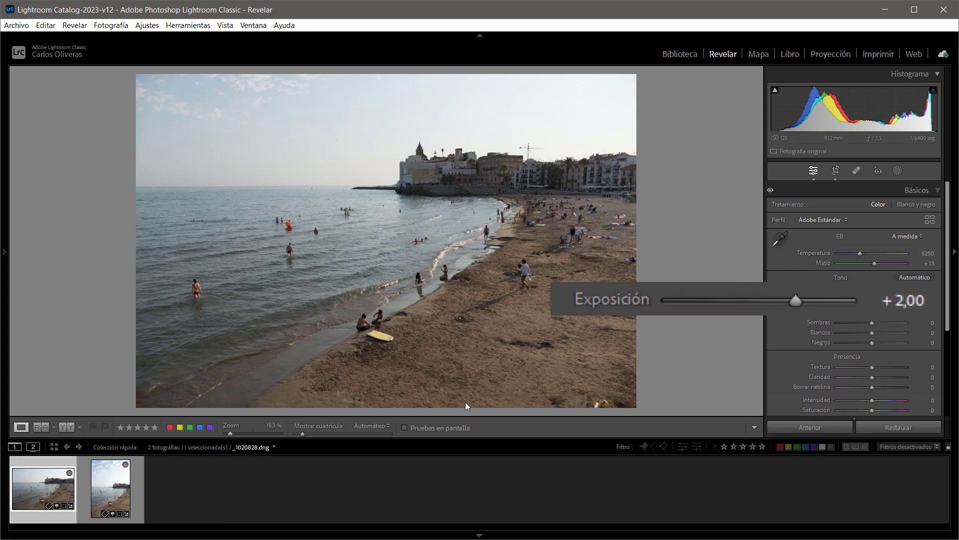
pyautogui.click(117, 488)
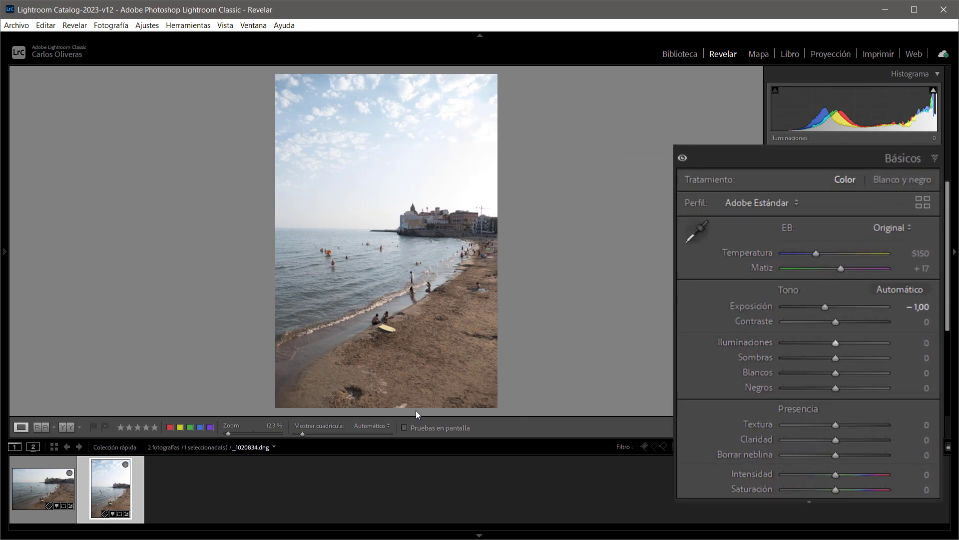
pyautogui.click(53, 487)
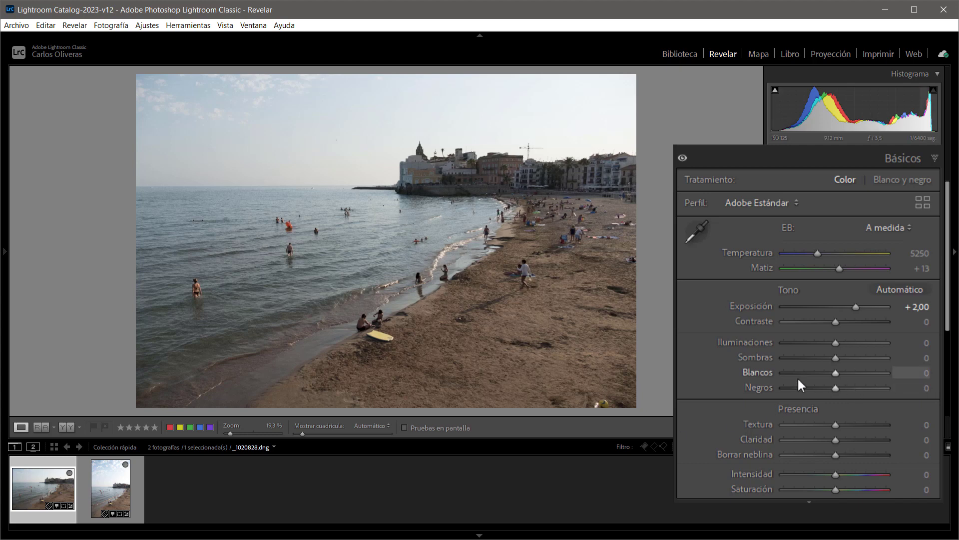
pyautogui.click(857, 357)
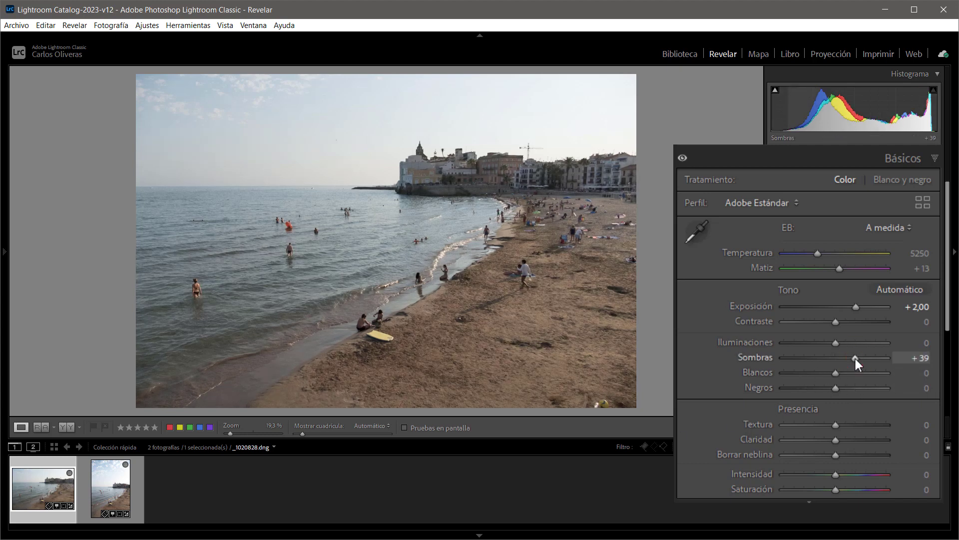
pyautogui.doubleClick(871, 337)
# Check each photo's exposure settings, then show both in the Library grid.
pyautogui.keyDown('ctrl'); pyautogui.click(112, 487); pyautogui.keyUp('ctrl')
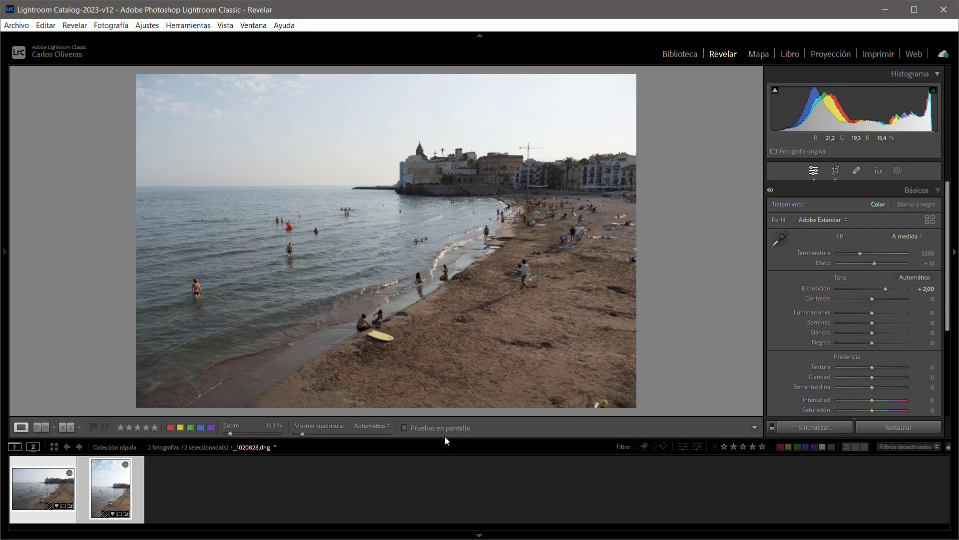
pyautogui.click(138, 487)
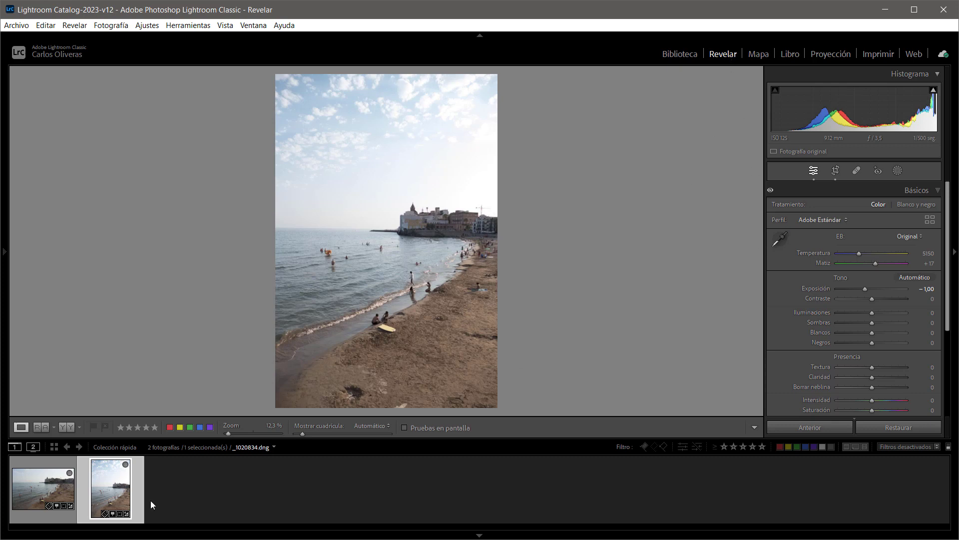
pyautogui.click(45, 489)
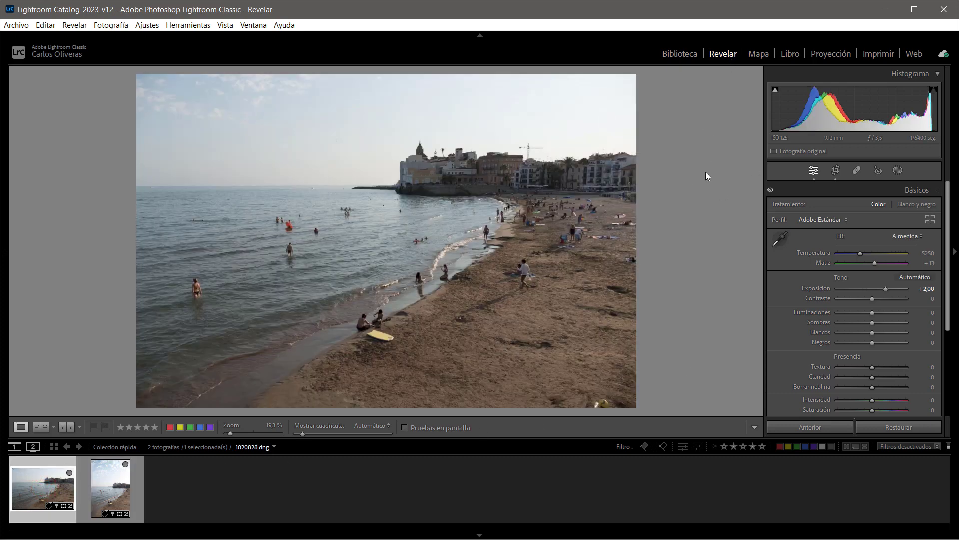
pyautogui.click(678, 54)
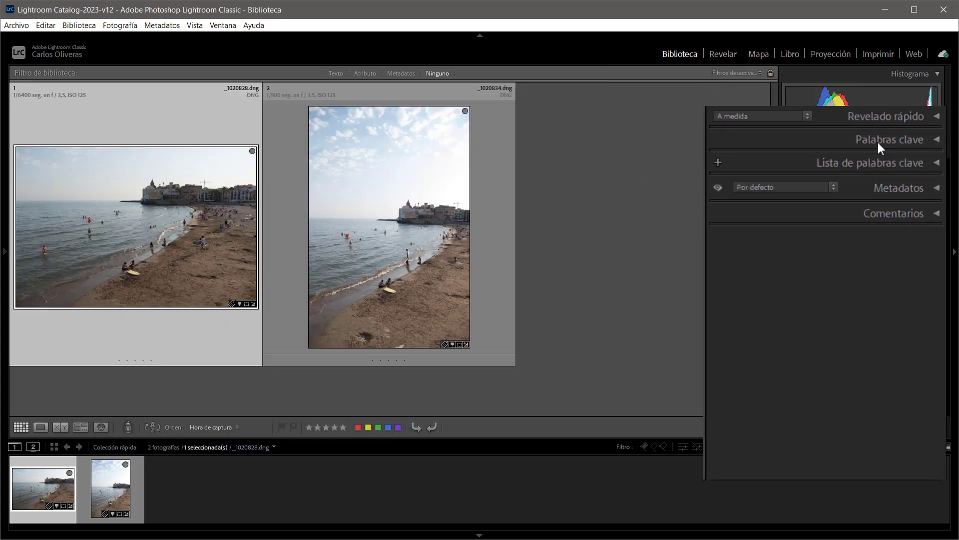
# Expand the Quick Develop panel and select both beach photos together.
pyautogui.click(882, 79)
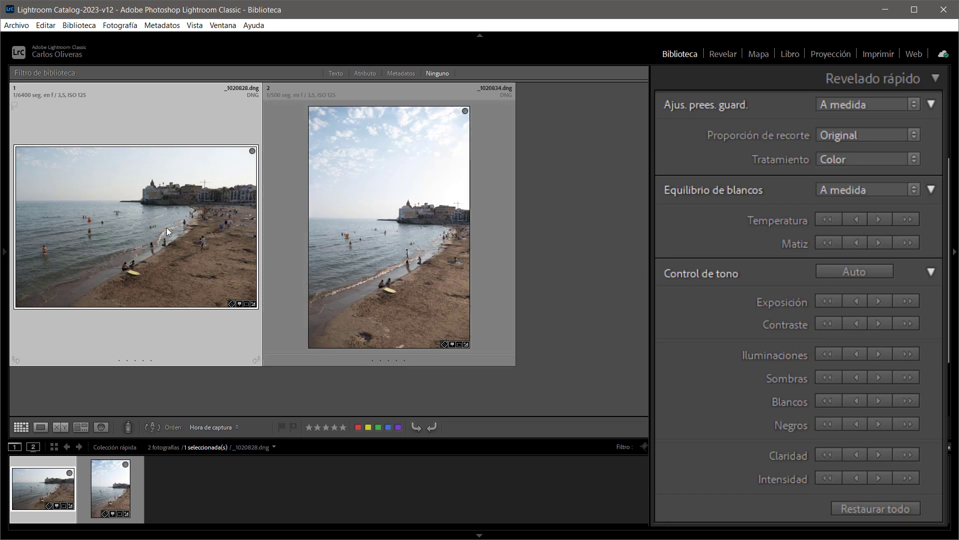
pyautogui.moveTo(389, 227)
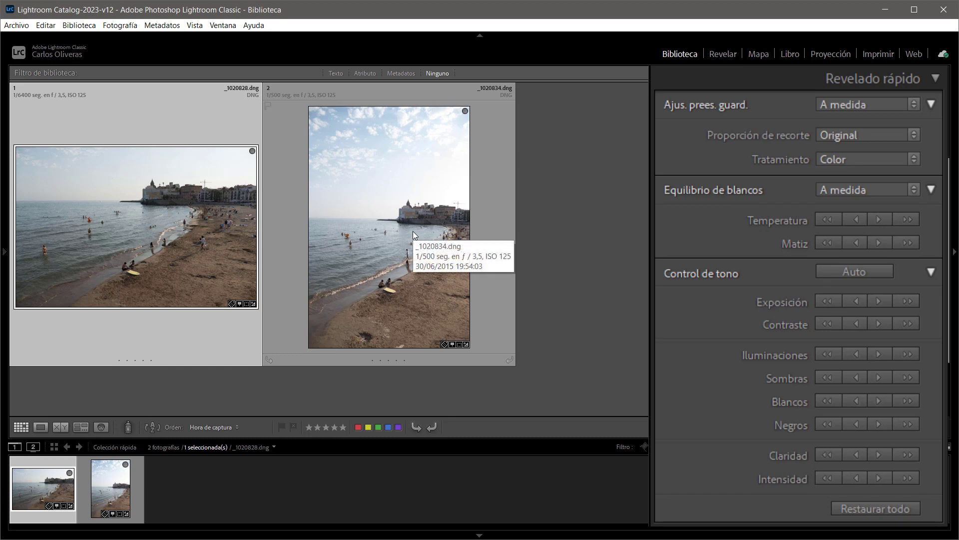
pyautogui.hotkey('ctrl', 'a')
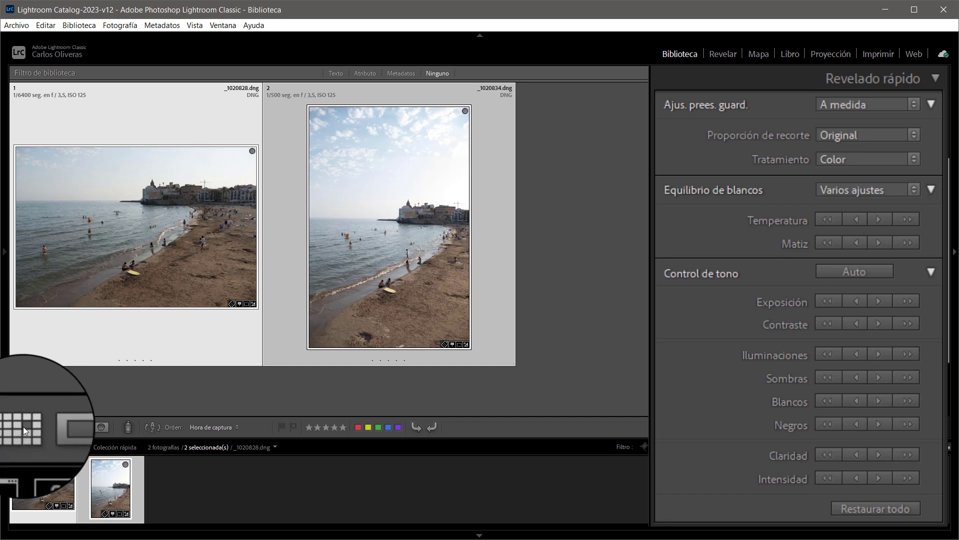
# Raise both photos' exposure one stop via Quick Develop, confirming +3,00 and 0,00 in Develop.
pyautogui.click(907, 300)
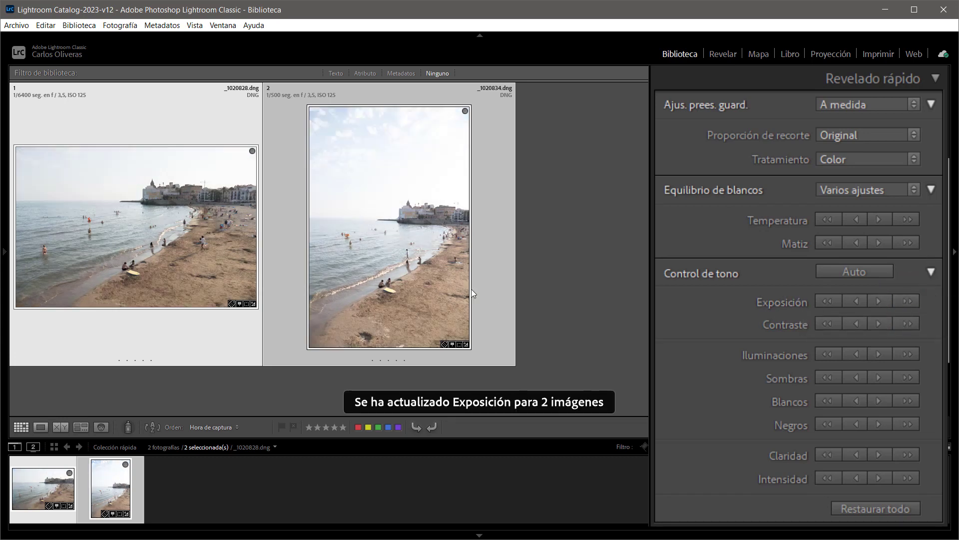
pyautogui.click(723, 54)
pyautogui.click(55, 520)
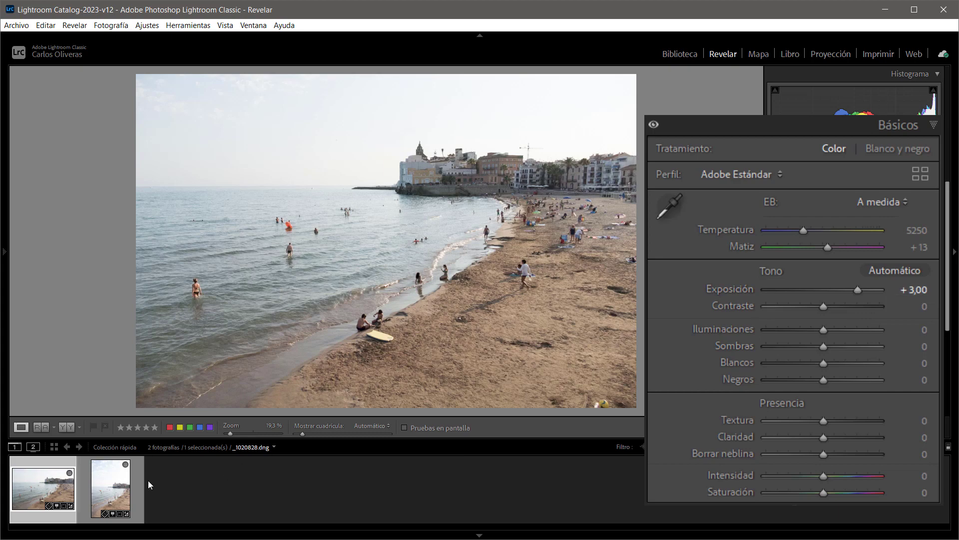
pyautogui.click(132, 482)
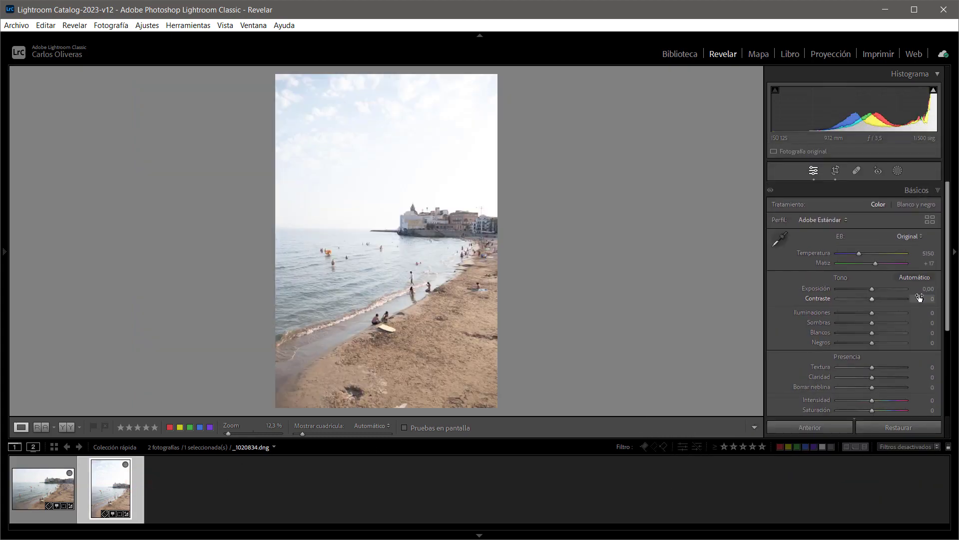
pyautogui.click(52, 513)
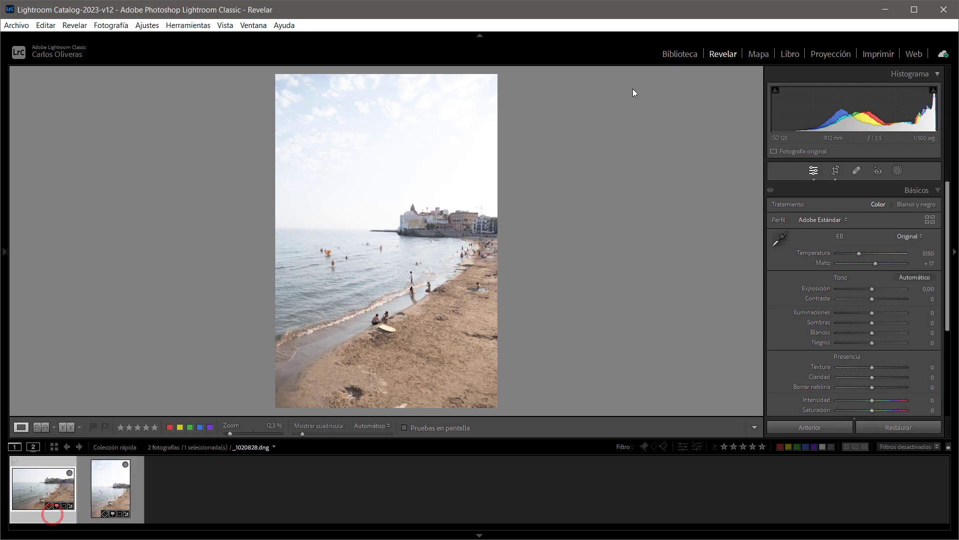
pyautogui.click(680, 54)
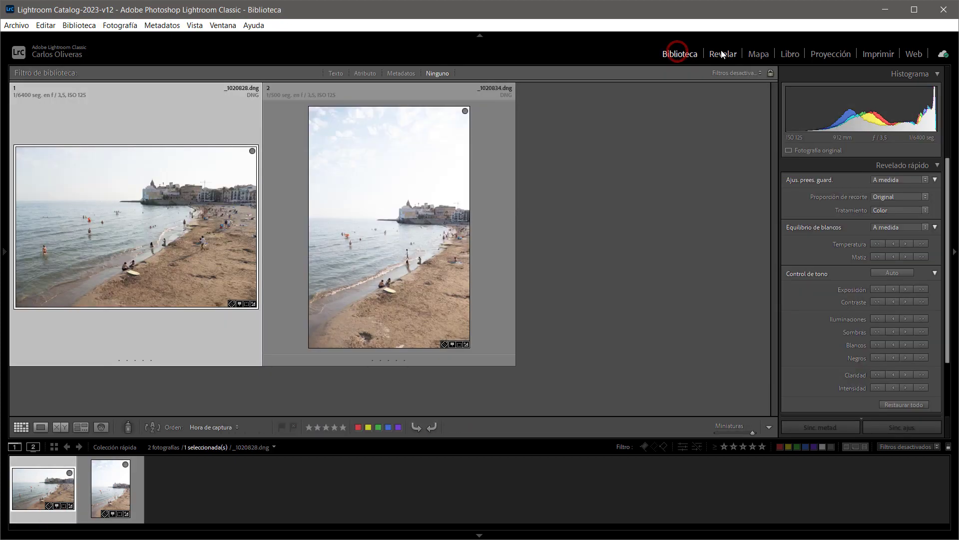
# With both photos selected, apply small Quick Develop exposure increases to both.
pyautogui.keyDown('ctrl'); pyautogui.click(487, 224); pyautogui.keyUp('ctrl')
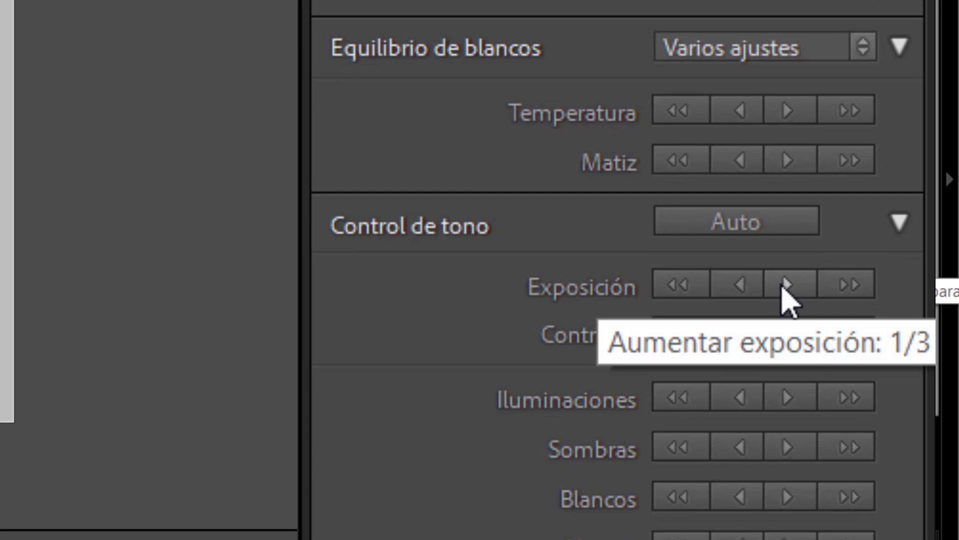
pyautogui.click(787, 286)
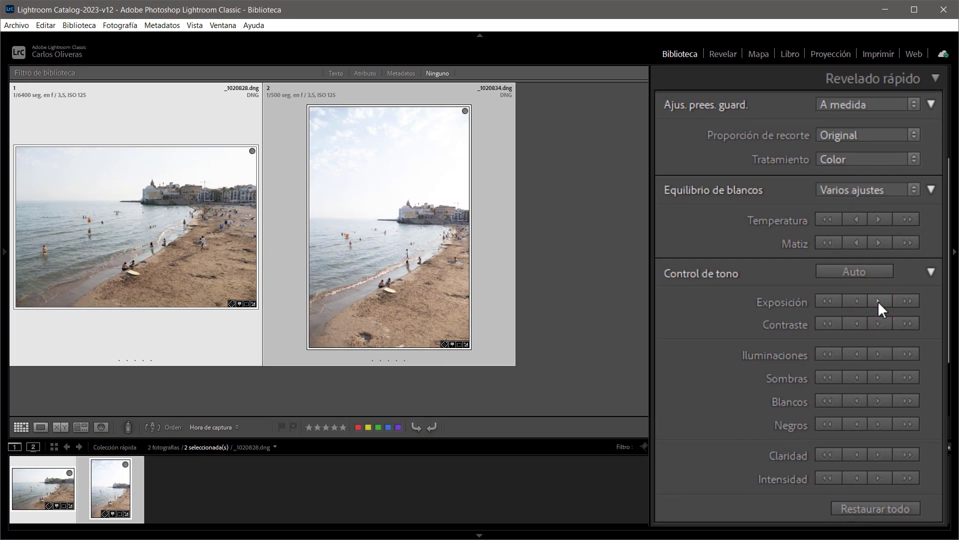
pyautogui.click(878, 301)
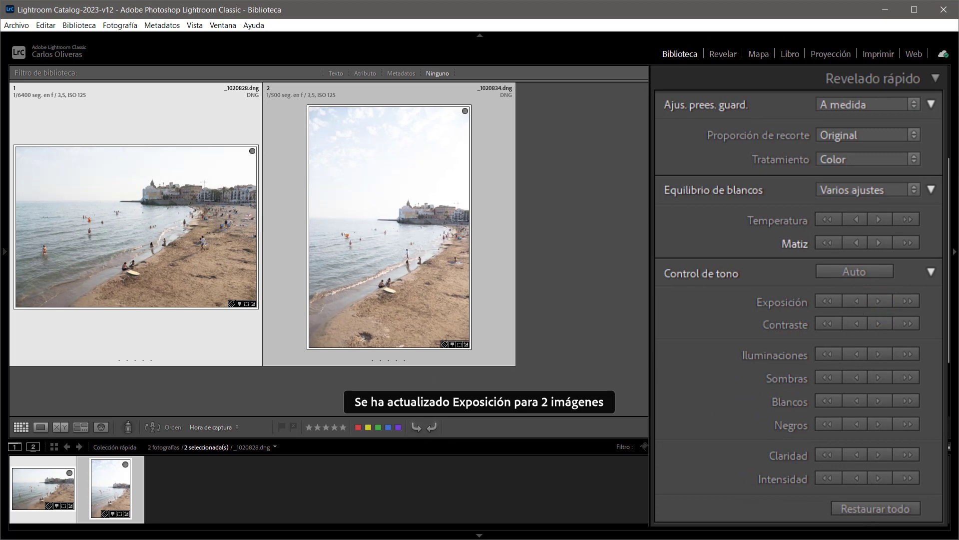
# Verify exposure reads +3,17 on the landscape and +0,17 on the portrait, then return to Library.
pyautogui.click(722, 54)
pyautogui.click(54, 522)
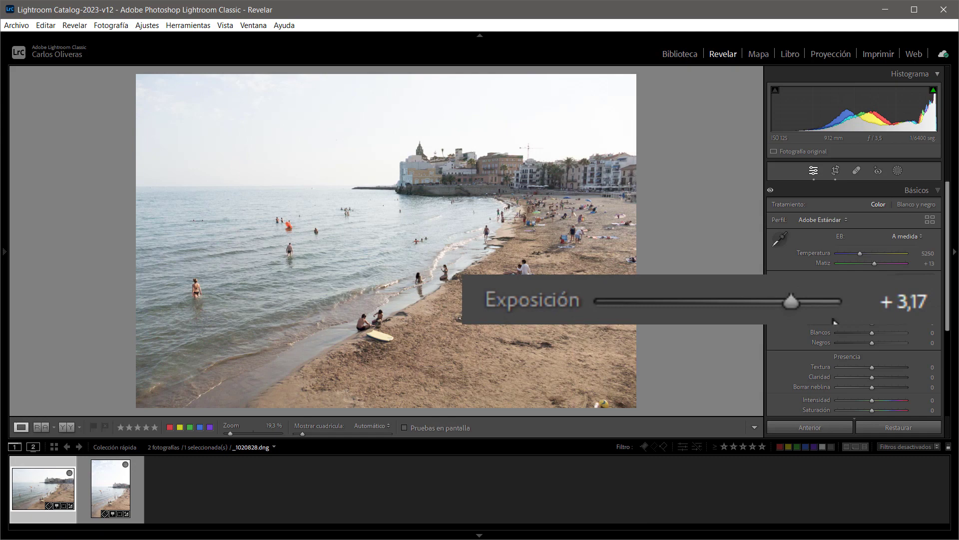
pyautogui.click(131, 474)
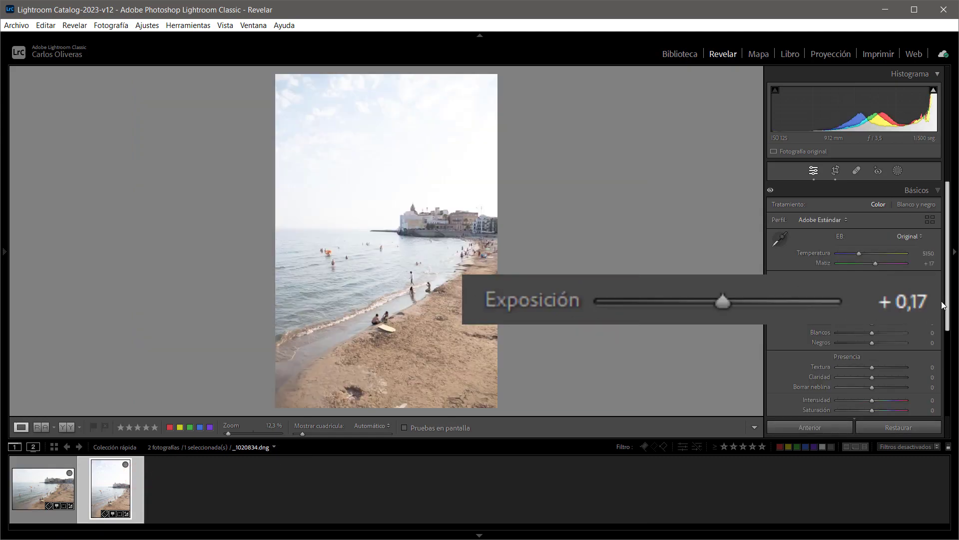
pyautogui.click(689, 53)
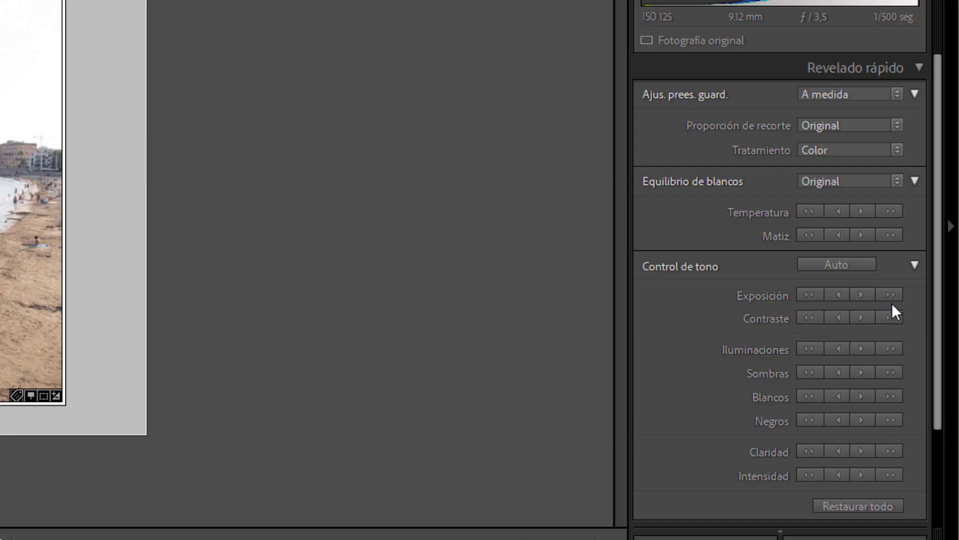